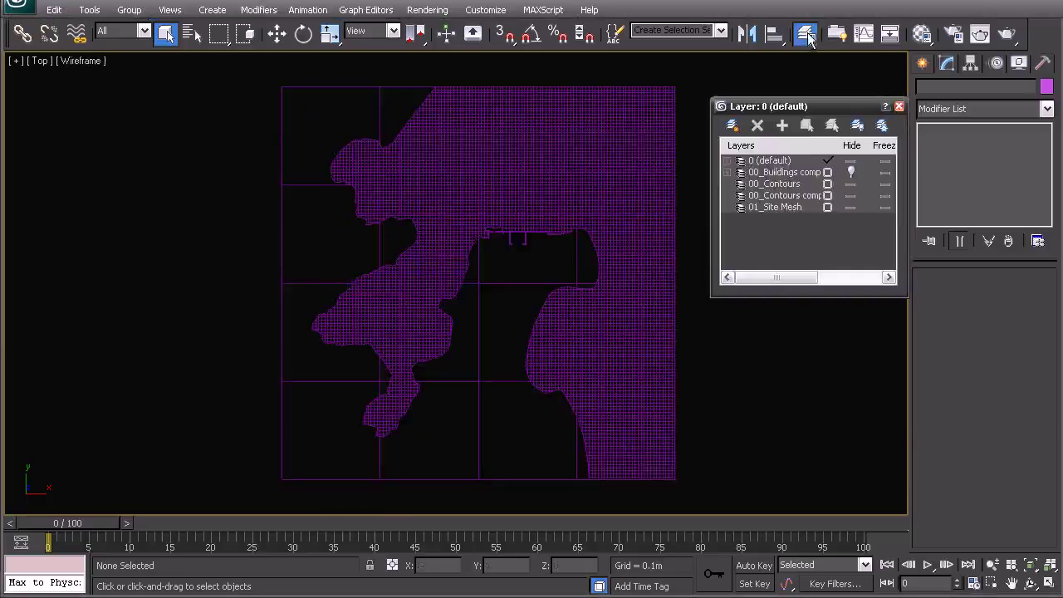
Ungroup all the visible site mesh objects and add them to the 01_Site Mesh layer
{"action": "left_click_drag", "start_coordinate": [255, 77], "coordinate": [698, 508]}
{"action": "left_click", "coordinate": [140, 12]}
{"action": "left_click", "coordinate": [137, 39]}
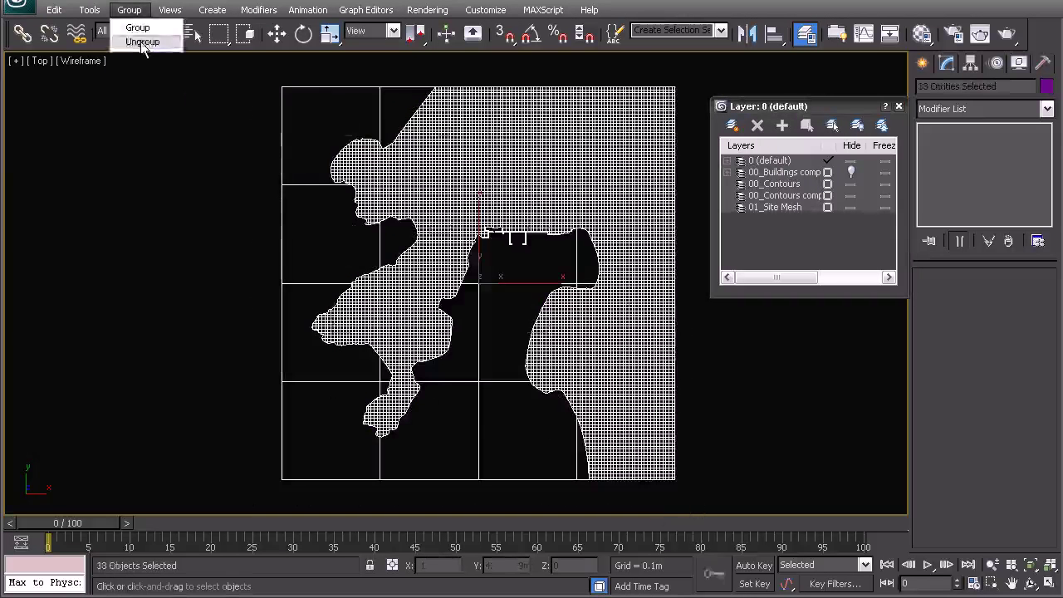
{"action": "left_click", "coordinate": [771, 208]}
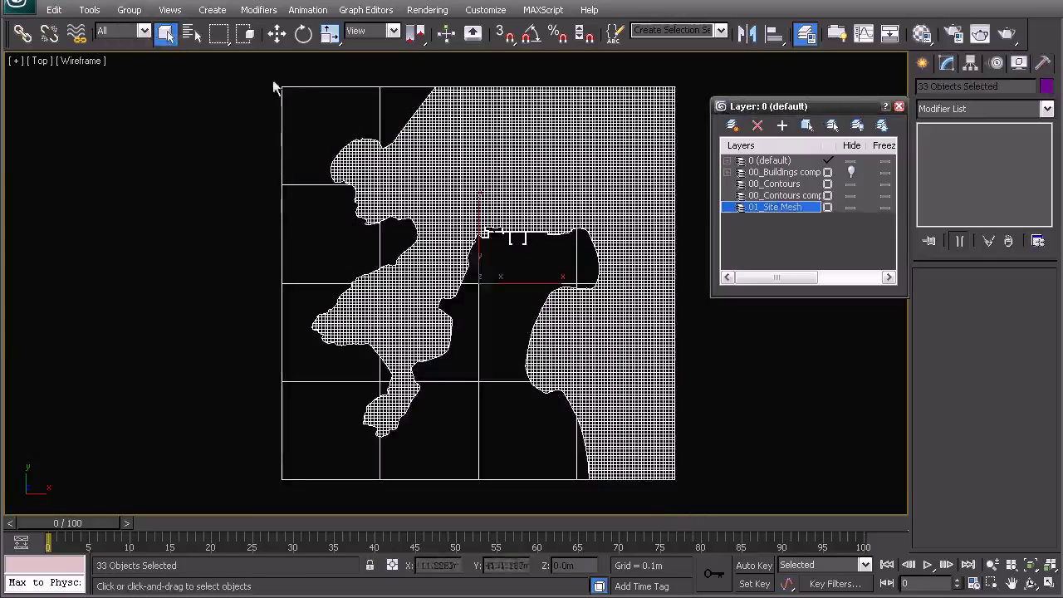
{"action": "left_click", "coordinate": [785, 127]}
Show the 00_Buildings complete layer in place of 01_Site Mesh and select the building outlines
{"action": "left_click", "coordinate": [851, 208]}
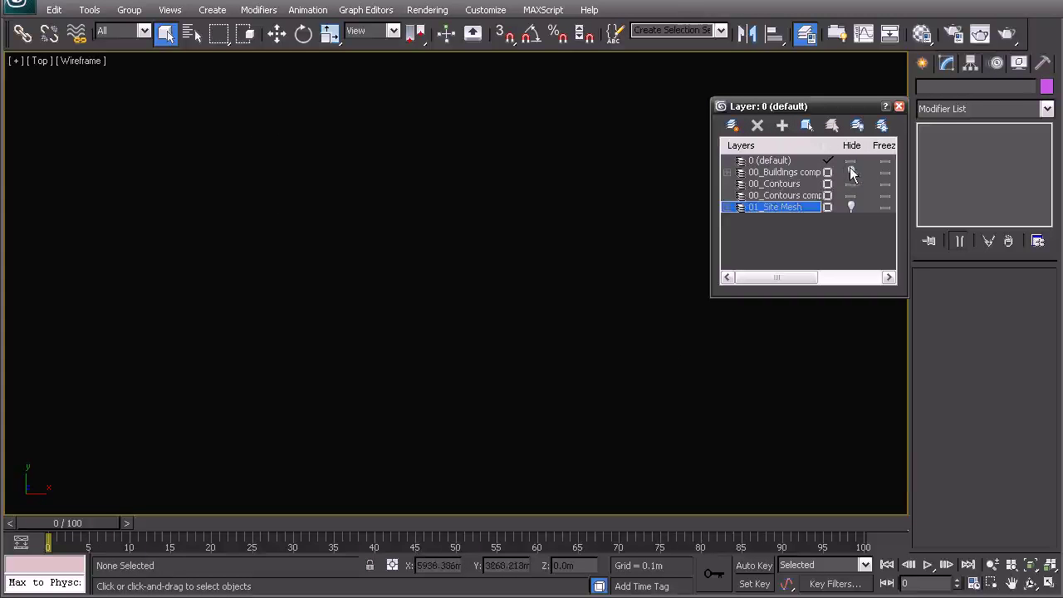
{"action": "left_click", "coordinate": [852, 172]}
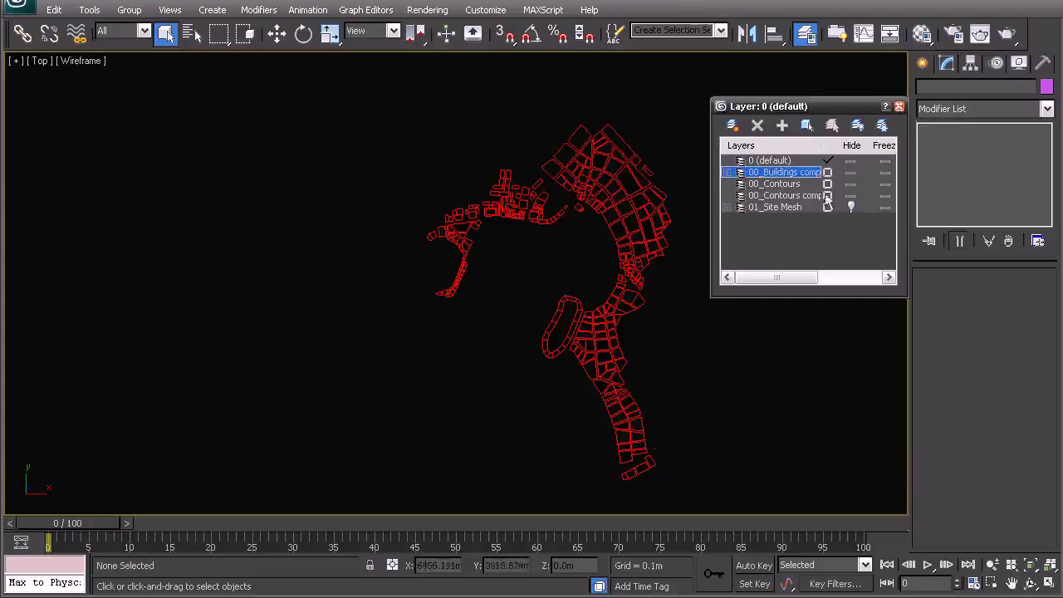
{"action": "left_click", "coordinate": [653, 193]}
{"action": "left_click", "coordinate": [899, 106]}
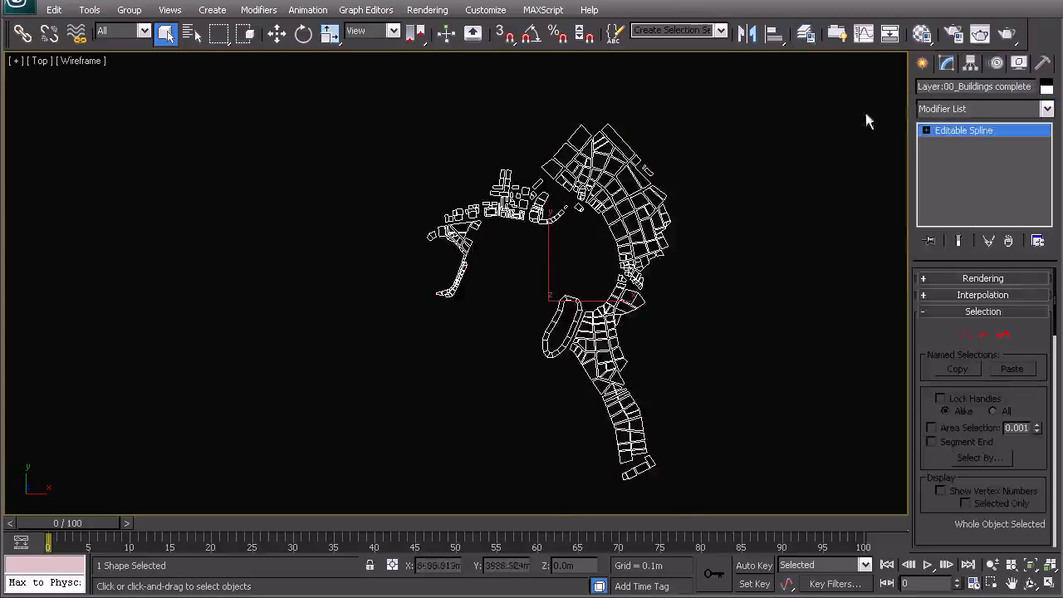
Examine the building footprint outlines up close in the top view, comparing four-sided and irregular shapes
{"action": "key", "text": "p"}
{"action": "key", "text": "z"}
{"action": "middle_click_drag", "start_coordinate": [576, 320], "coordinate": [505, 281], "text": "alt"}
{"action": "key", "text": "t"}
{"action": "key", "text": "z"}
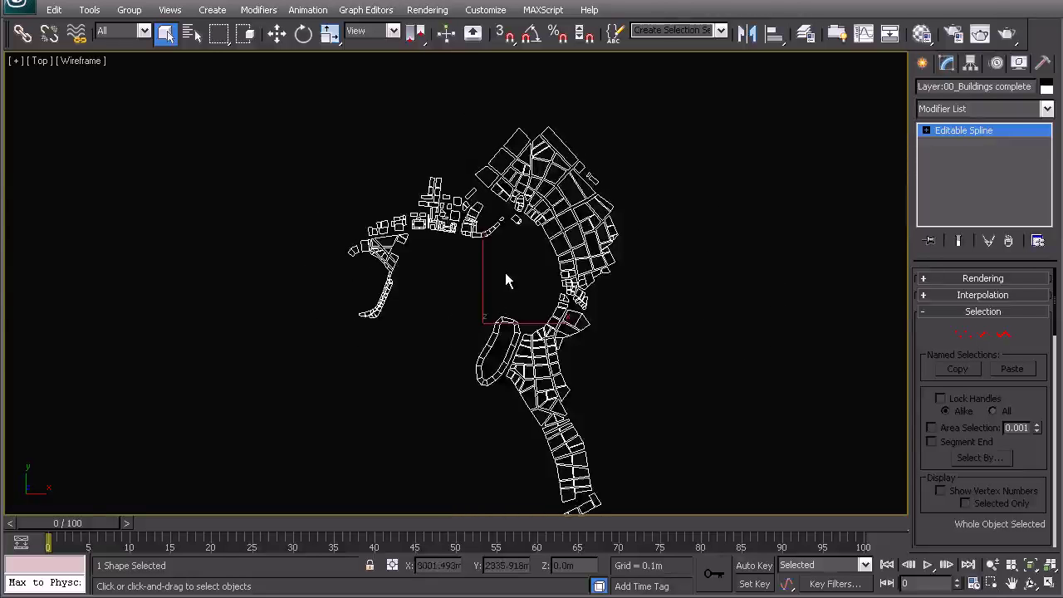
{"action": "scroll", "coordinate": [505, 280], "scroll_direction": "up", "scroll_amount": 2}
{"action": "scroll", "coordinate": [546, 278], "scroll_direction": "up", "scroll_amount": 2}
{"action": "scroll", "coordinate": [632, 275], "scroll_direction": "up", "scroll_amount": 2}
{"action": "scroll", "coordinate": [270, 347], "scroll_direction": "up", "scroll_amount": 2}
{"action": "scroll", "coordinate": [373, 396], "scroll_direction": "down", "scroll_amount": 2}
{"action": "scroll", "coordinate": [394, 340], "scroll_direction": "up", "scroll_amount": 2}
{"action": "scroll", "coordinate": [381, 337], "scroll_direction": "up", "scroll_amount": 2}
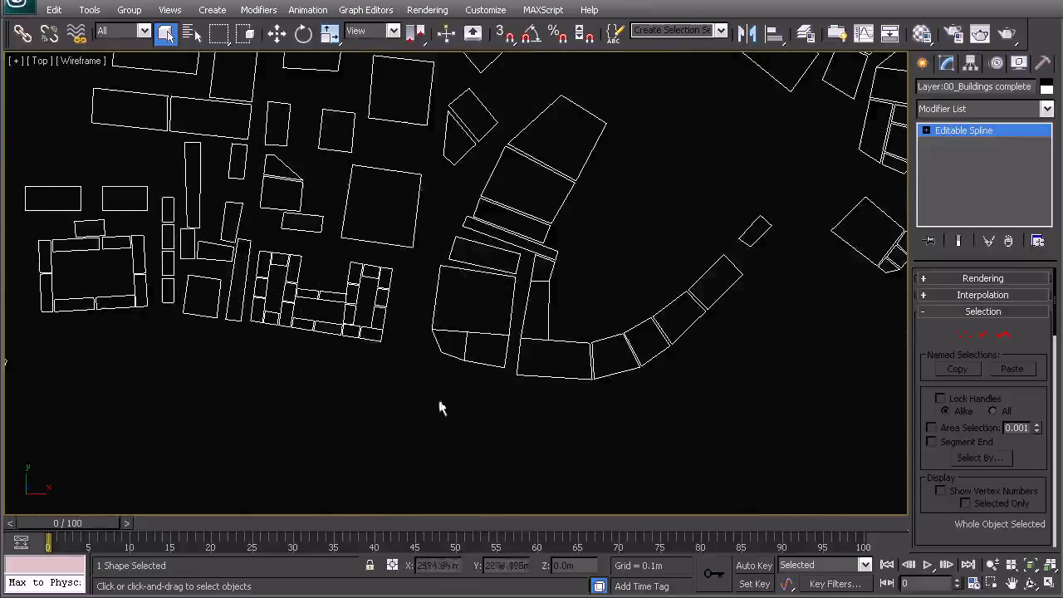
{"action": "middle_click_drag", "start_coordinate": [641, 321], "coordinate": [432, 316]}
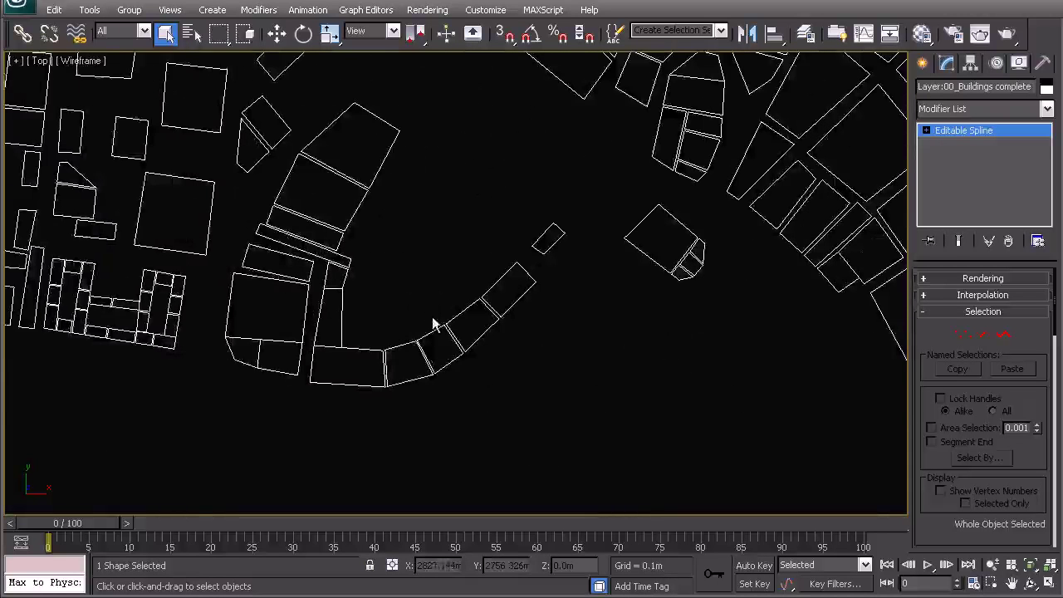
{"action": "middle_click_drag", "start_coordinate": [243, 236], "coordinate": [330, 278]}
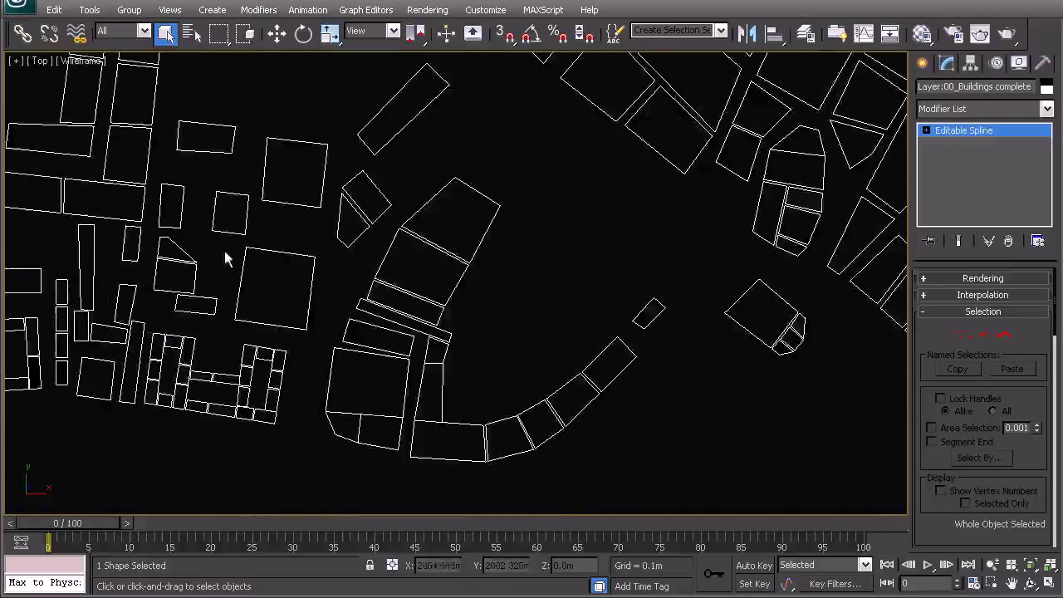
{"action": "scroll", "coordinate": [224, 257], "scroll_direction": "up", "scroll_amount": 3}
{"action": "middle_click_drag", "start_coordinate": [211, 185], "coordinate": [443, 277]}
{"action": "middle_click_drag", "start_coordinate": [358, 204], "coordinate": [672, 233]}
{"action": "scroll", "coordinate": [358, 318], "scroll_direction": "up", "scroll_amount": 3}
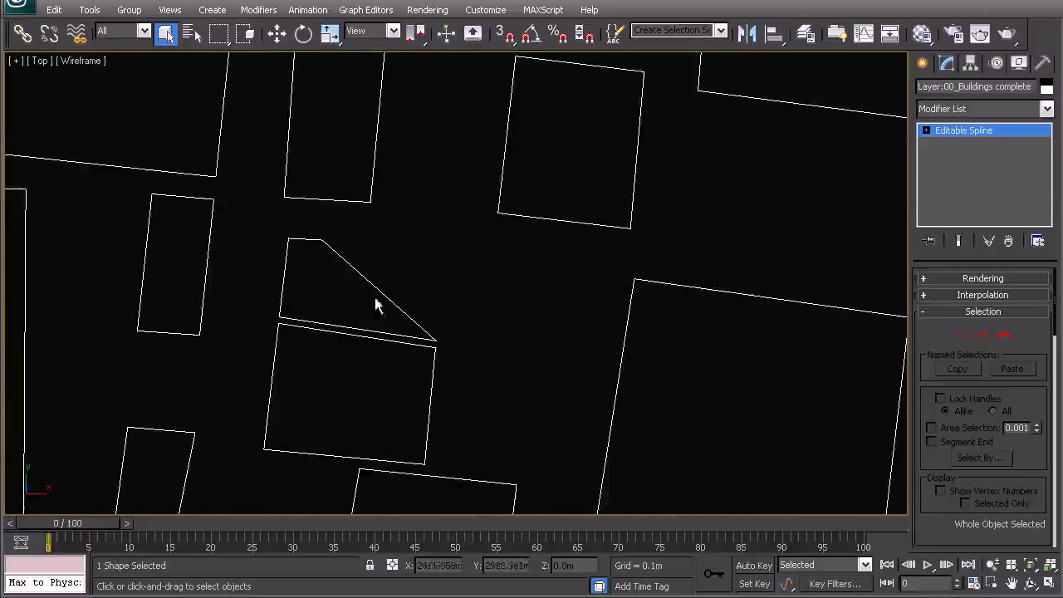
{"action": "scroll", "coordinate": [321, 240], "scroll_direction": "down", "scroll_amount": 5}
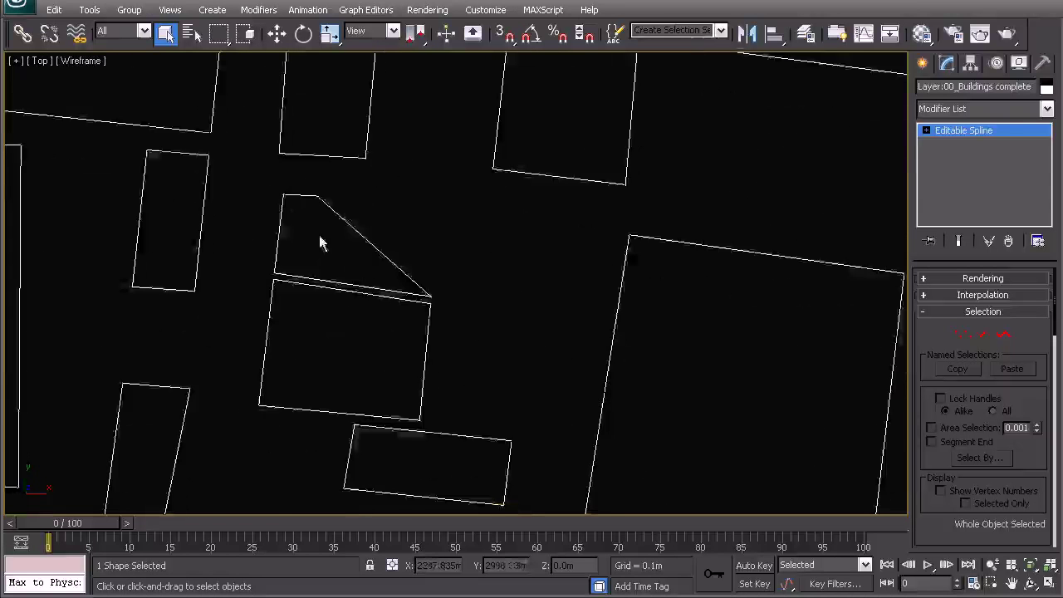
{"action": "scroll", "coordinate": [373, 228], "scroll_direction": "down", "scroll_amount": 2}
{"action": "middle_click_drag", "start_coordinate": [451, 357], "coordinate": [394, 263]}
{"action": "middle_click_drag", "start_coordinate": [593, 279], "coordinate": [456, 290]}
{"action": "scroll", "coordinate": [456, 290], "scroll_direction": "down", "scroll_amount": 2}
{"action": "middle_click_drag", "start_coordinate": [519, 252], "coordinate": [527, 277]}
Apply the Greeble modifier to the building outlines in the perspective view
{"action": "key", "text": "p"}
{"action": "scroll", "coordinate": [516, 281], "scroll_direction": "down", "scroll_amount": 5}
{"action": "middle_click_drag", "start_coordinate": [591, 343], "coordinate": [599, 278], "text": "alt"}
{"action": "scroll", "coordinate": [631, 274], "scroll_direction": "up", "scroll_amount": 2}
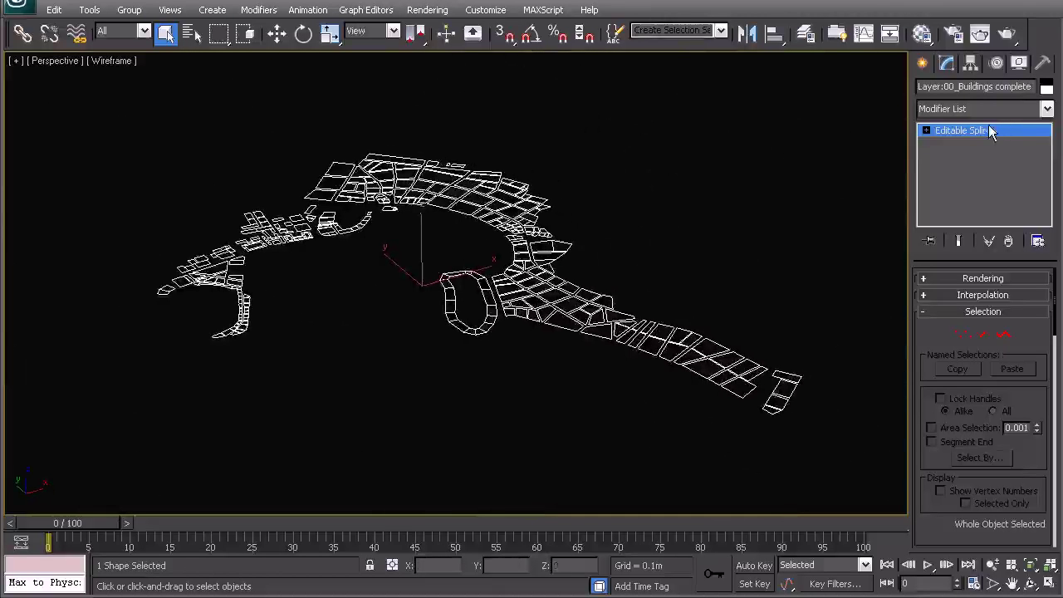
{"action": "left_click", "coordinate": [993, 109]}
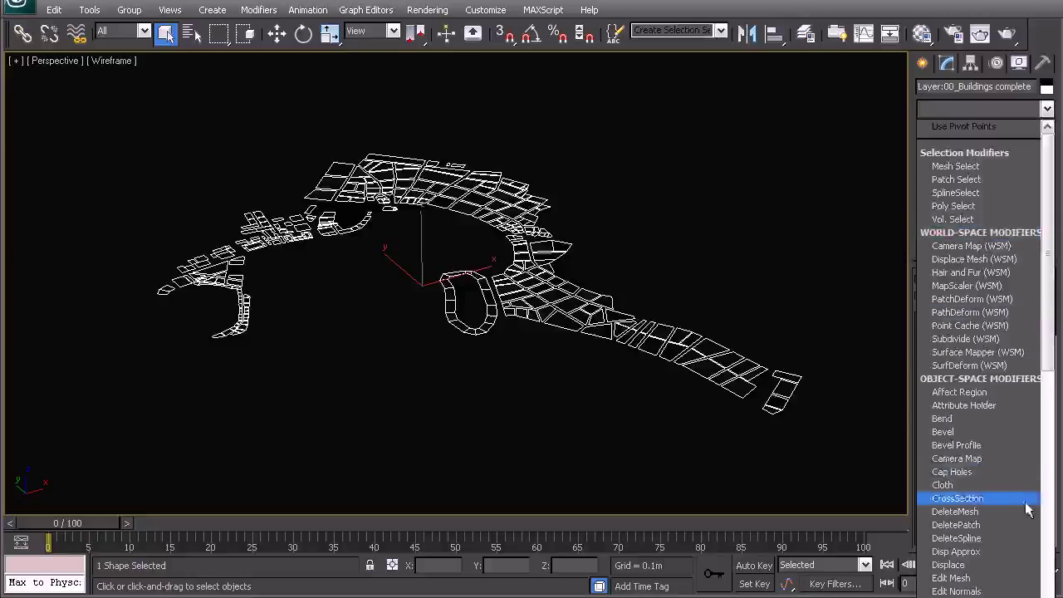
{"action": "left_click_drag", "start_coordinate": [1049, 324], "coordinate": [1054, 498]}
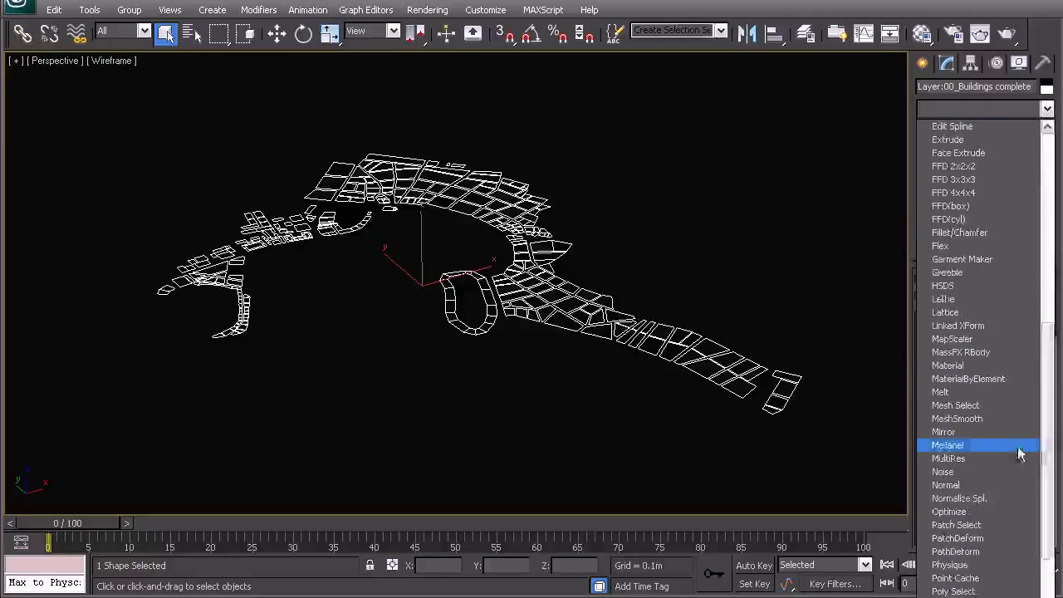
{"action": "left_click", "coordinate": [961, 274]}
{"action": "middle_click_drag", "start_coordinate": [646, 292], "coordinate": [623, 293], "text": "alt"}
{"action": "scroll", "coordinate": [581, 274], "scroll_direction": "up", "scroll_amount": 3}
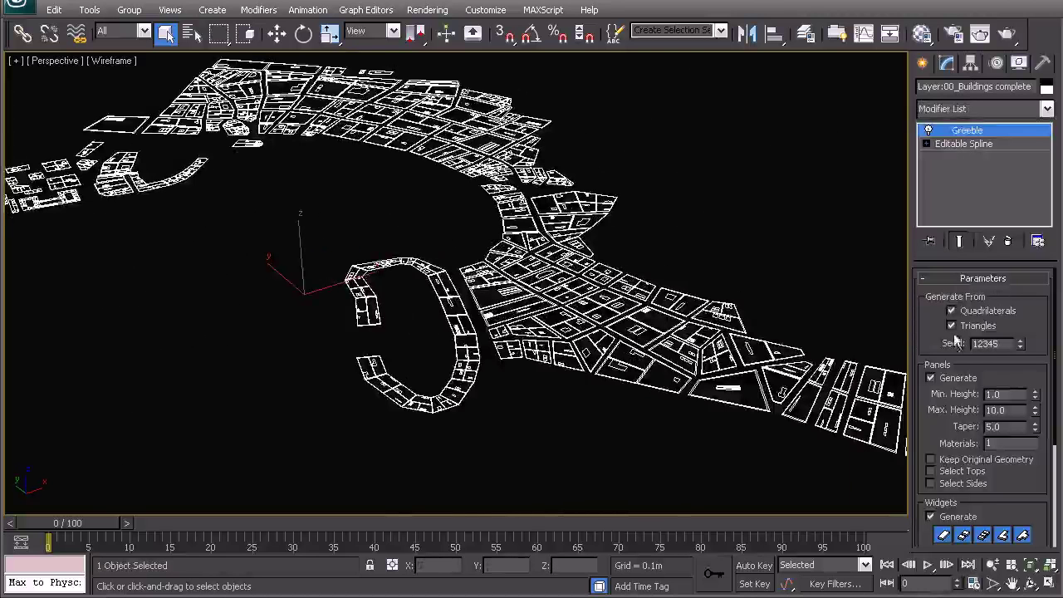
Exclude triangles from the Greeble generation and set the panels' Min. Height to 2000 and Max. Height to 5000
{"action": "left_click", "coordinate": [953, 326]}
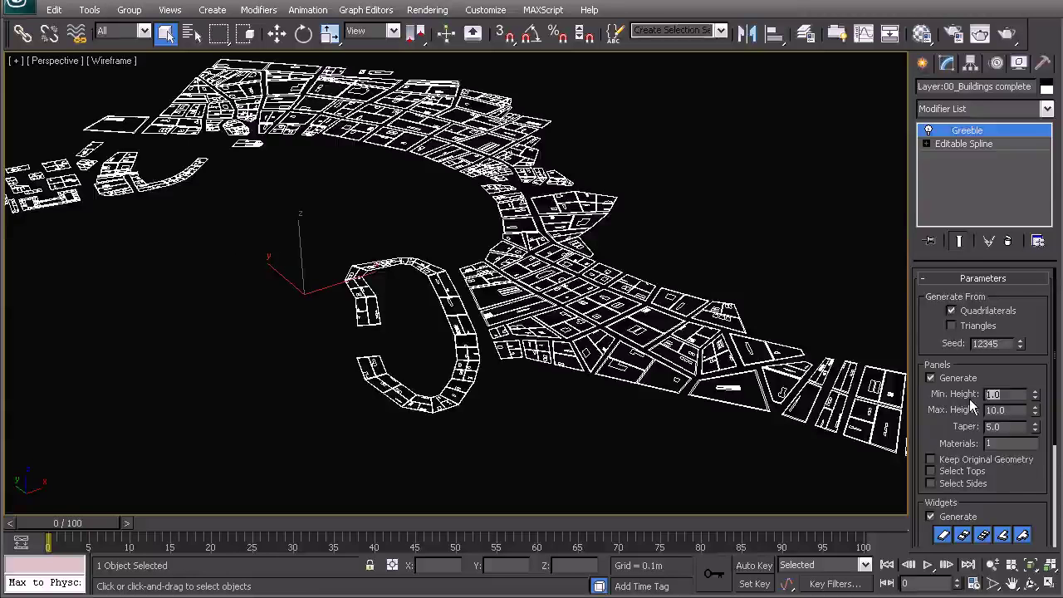
{"action": "type", "text": "2000"}
{"action": "key", "text": "Return"}
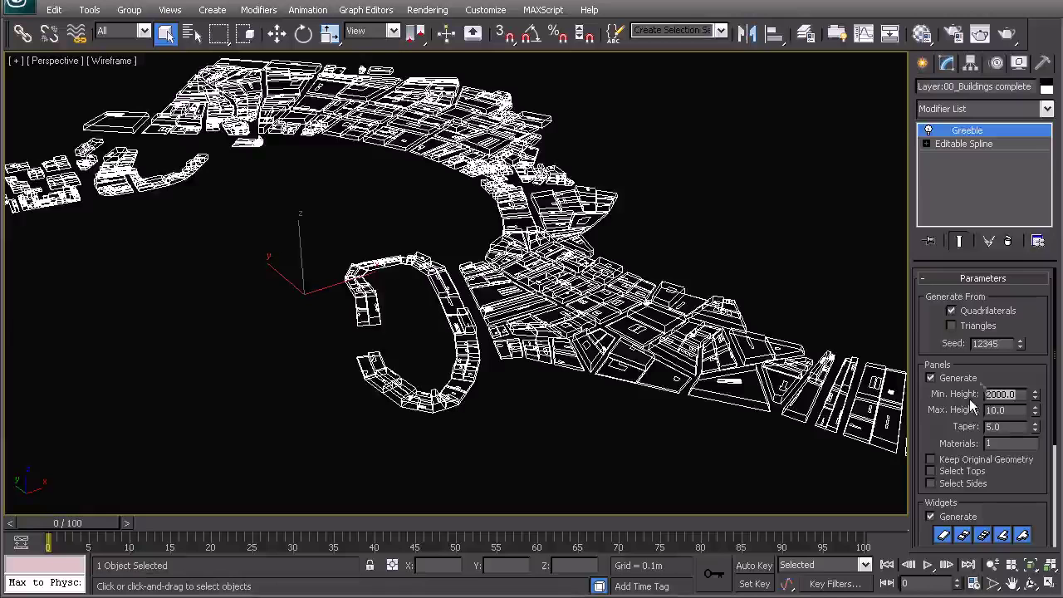
{"action": "key", "text": "Tab"}
{"action": "type", "text": "3000"}
{"action": "key", "text": "Return"}
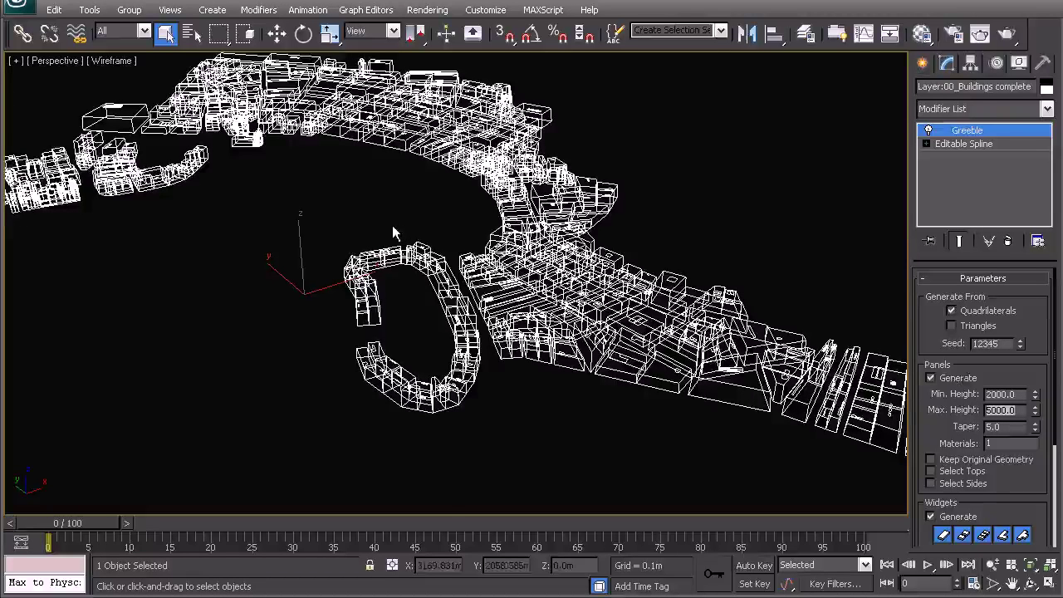
Set the Greeble widgets' Min. Size to 76 and Max. Size to 69
{"action": "middle_click_drag", "start_coordinate": [396, 233], "coordinate": [395, 199], "text": "alt"}
{"action": "middle_click_drag", "start_coordinate": [728, 313], "coordinate": [706, 314], "text": "alt"}
{"action": "scroll", "coordinate": [545, 357], "scroll_direction": "up", "scroll_amount": 3}
{"action": "middle_click_drag", "start_coordinate": [546, 358], "coordinate": [573, 370]}
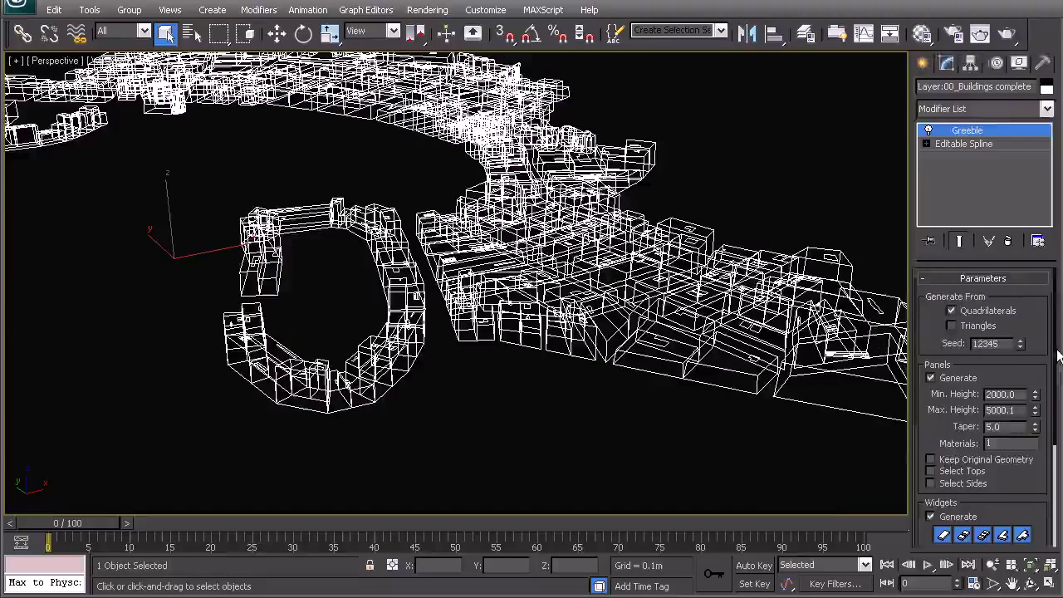
{"action": "left_click_drag", "start_coordinate": [1053, 357], "coordinate": [1053, 456]}
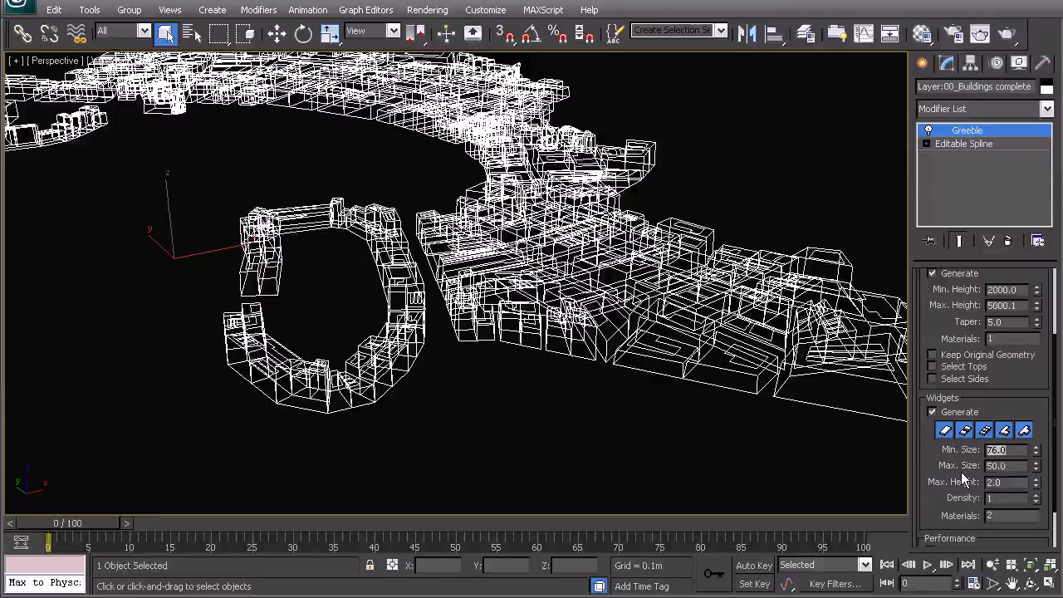
{"action": "key", "text": "Tab"}
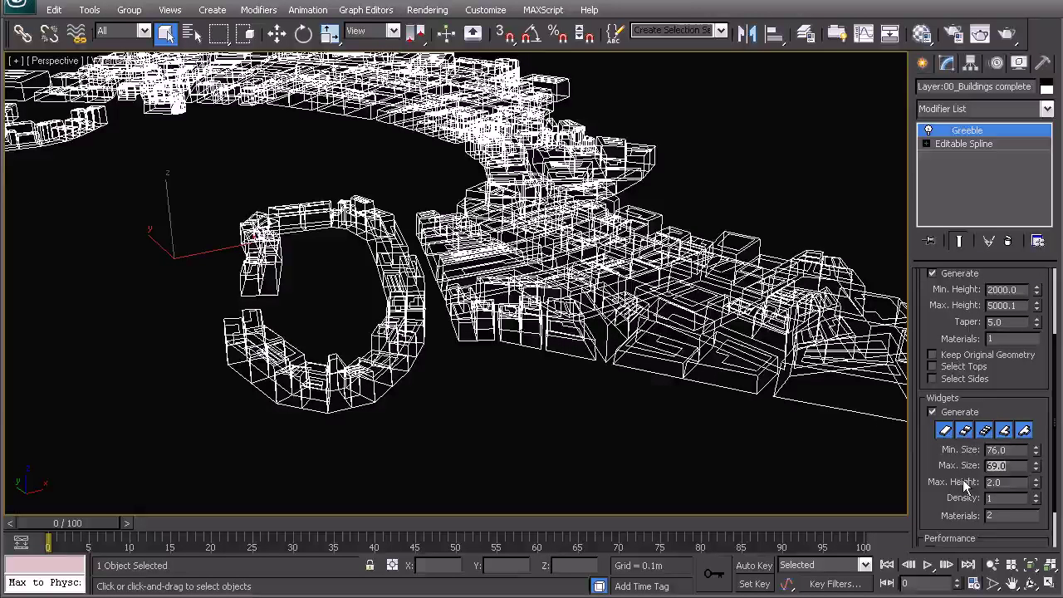
{"action": "left_click", "coordinate": [1038, 516]}
Switch the perspective view to shaded display with edged faces for the generated buildings
{"action": "left_click_drag", "start_coordinate": [1055, 374], "coordinate": [1055, 300]}
{"action": "mouse_move", "coordinate": [442, 246]}
{"action": "middle_mouse_down"}
{"action": "mouse_move", "coordinate": [535, 254]}
{"action": "mouse_move", "coordinate": [603, 291]}
{"action": "middle_mouse_up"}
{"action": "key", "text": "F3"}
{"action": "middle_click_drag", "start_coordinate": [516, 296], "coordinate": [576, 306], "text": "alt"}
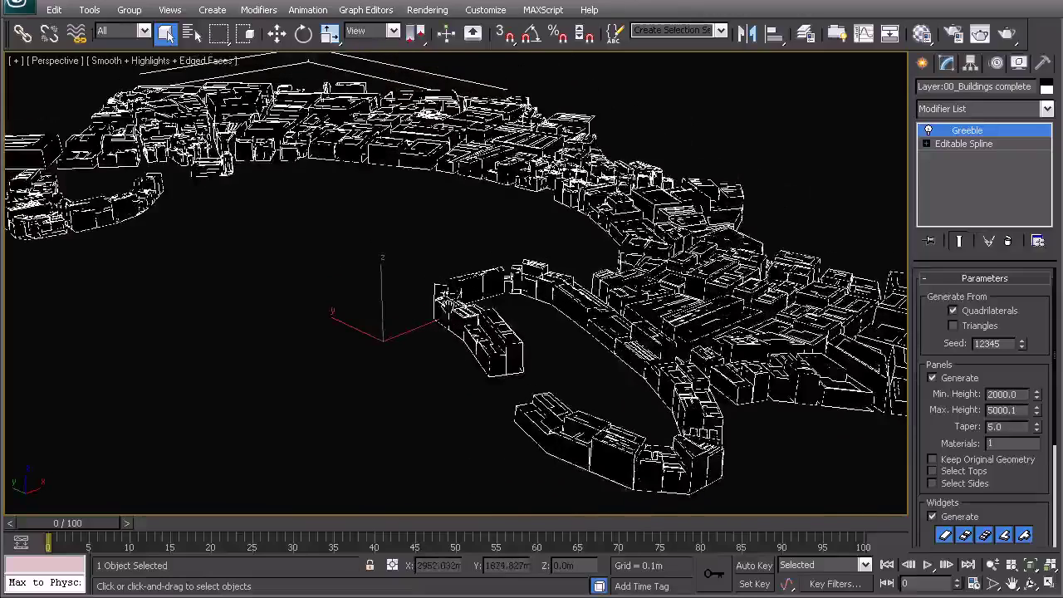
Reset the Material Editor slots and change the first slot's material to VRayMtl
{"action": "key", "text": "m"}
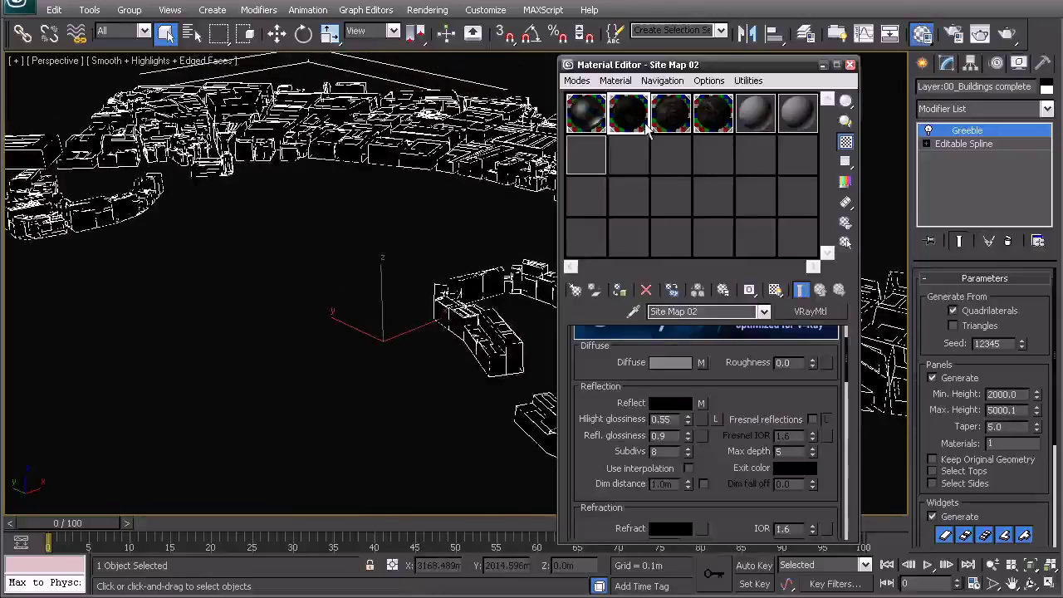
{"action": "left_click", "coordinate": [748, 80]}
{"action": "left_click", "coordinate": [794, 157]}
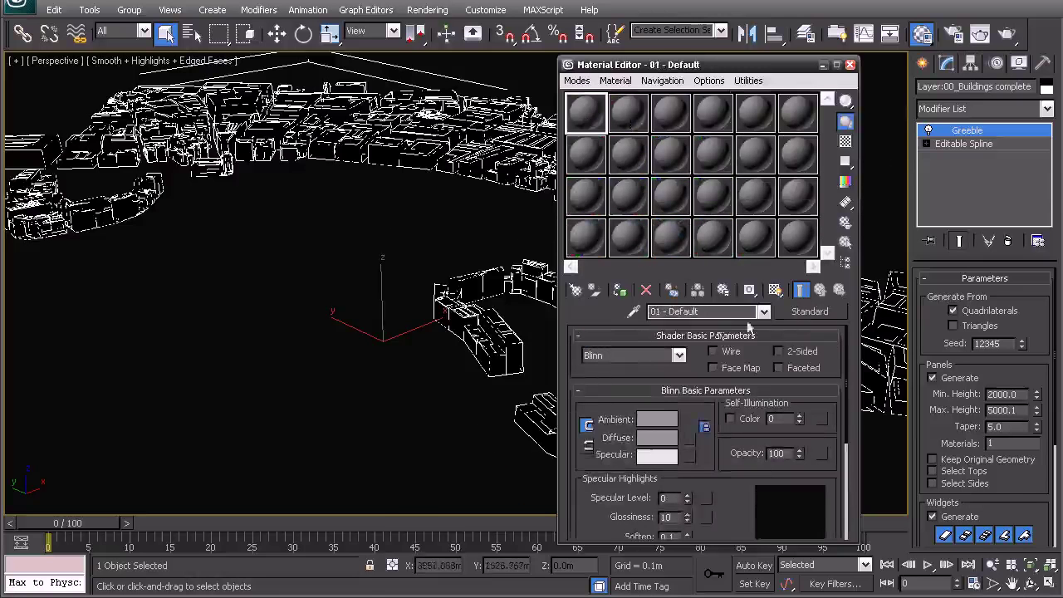
{"action": "left_click", "coordinate": [794, 316]}
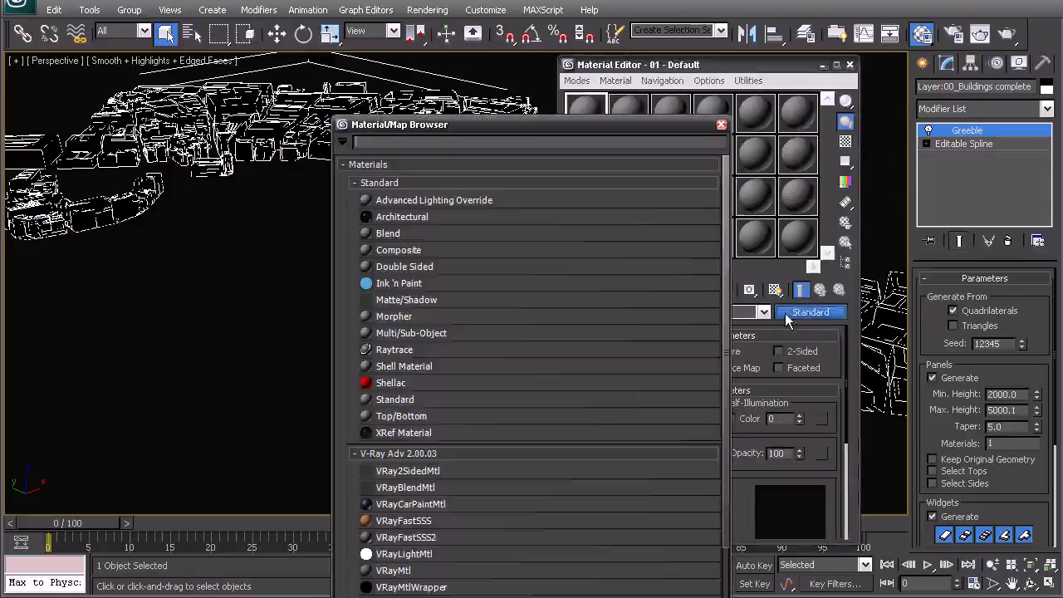
{"action": "double_click", "coordinate": [399, 571]}
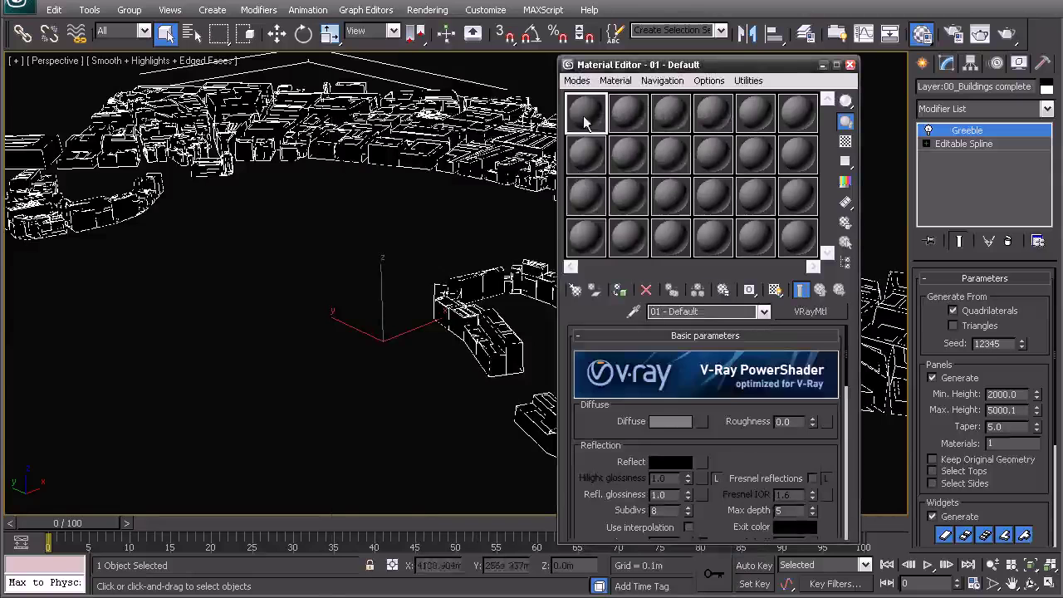
Name the VRayMtl material City Facades and assign it to the selected buildings
{"action": "left_click", "coordinate": [694, 313]}
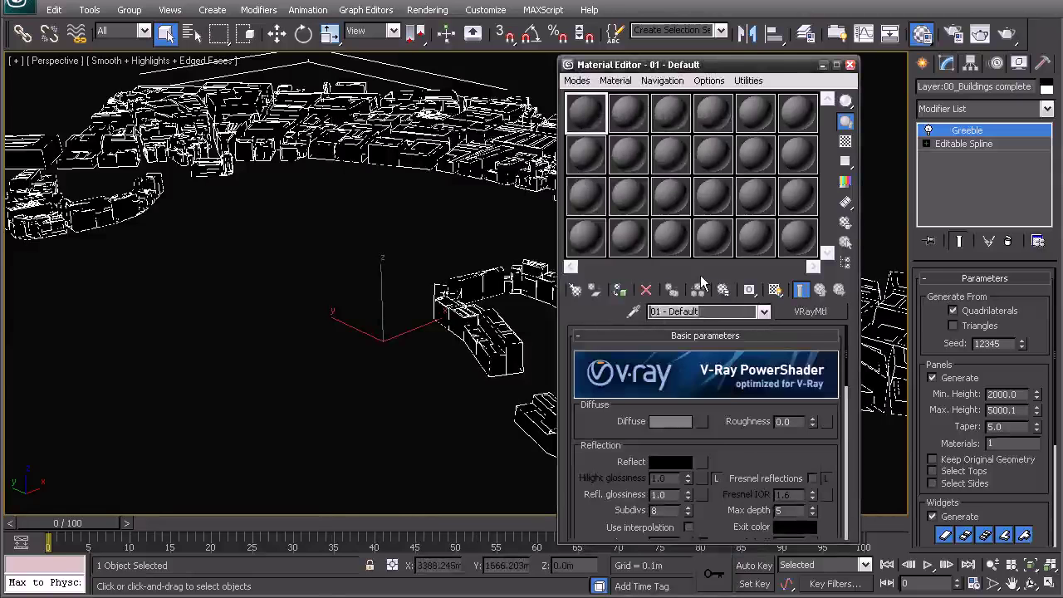
{"action": "type", "text": "City Facades"}
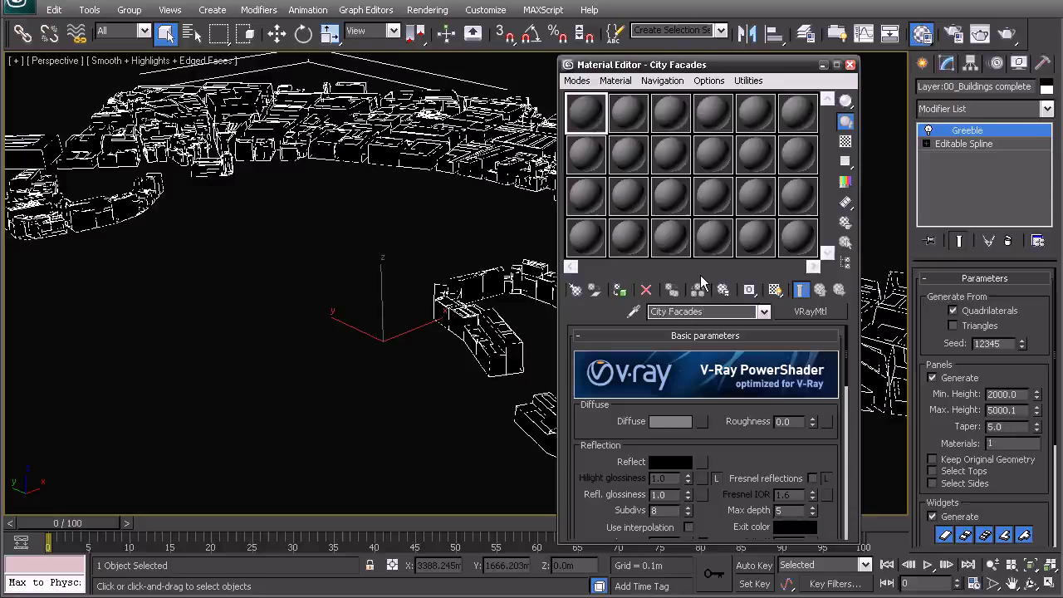
{"action": "left_click", "coordinate": [680, 423]}
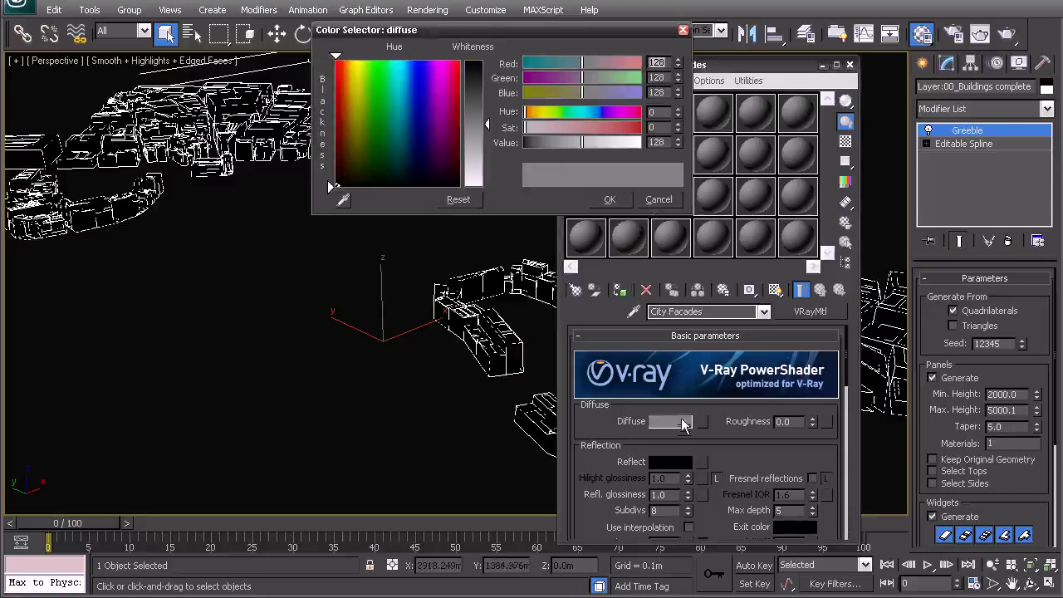
{"action": "left_click", "coordinate": [659, 199]}
{"action": "left_click", "coordinate": [624, 289]}
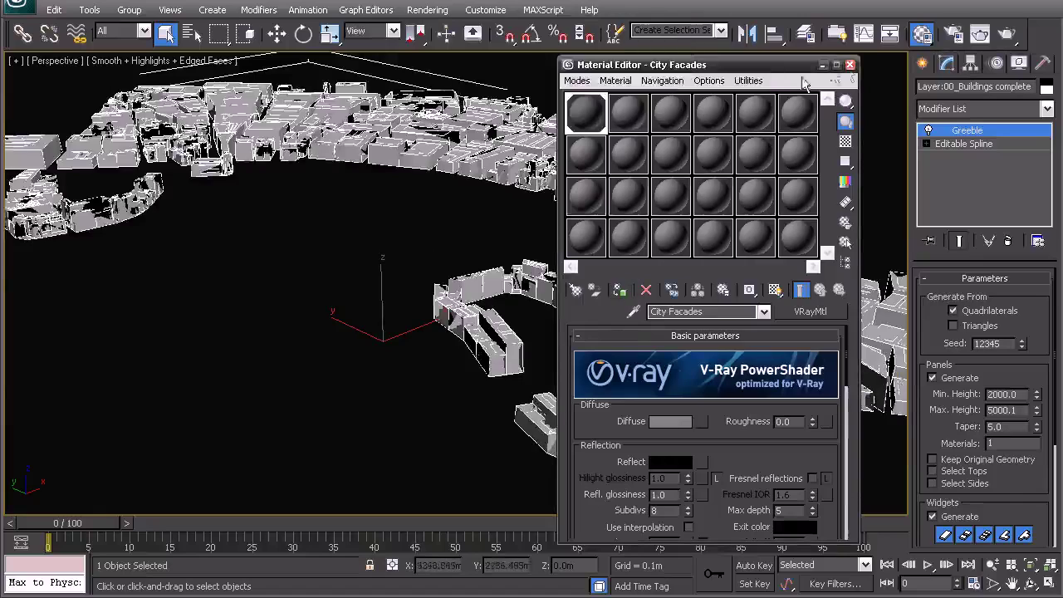
{"action": "left_click", "coordinate": [850, 65]}
Examine the generated building blocks and their rooftop details up close in shaded and wireframe display
{"action": "middle_click_drag", "start_coordinate": [599, 255], "coordinate": [513, 260]}
{"action": "middle_click_drag", "start_coordinate": [316, 224], "coordinate": [258, 278]}
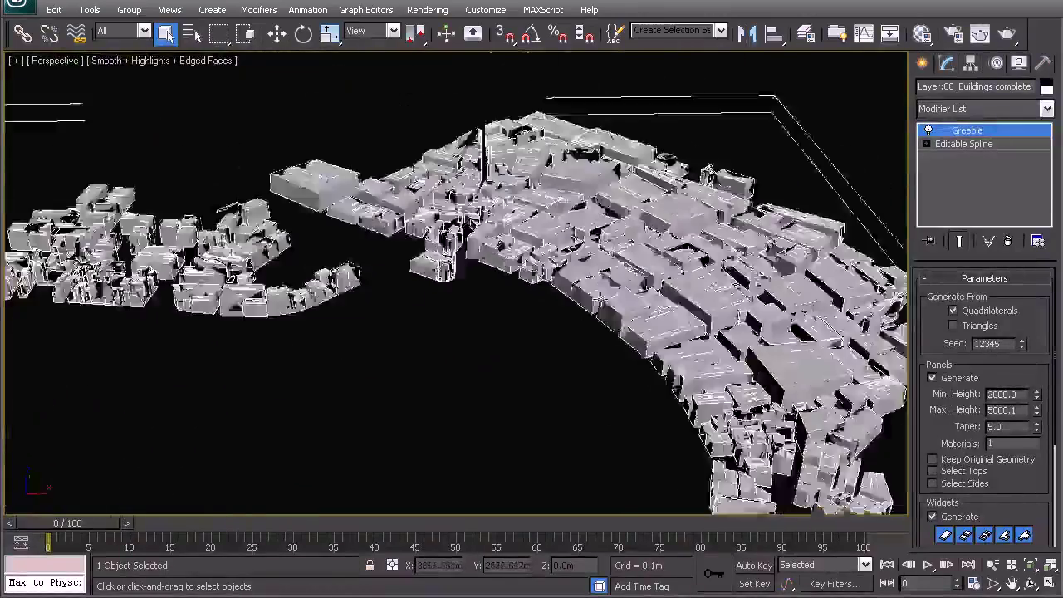
{"action": "middle_click_drag", "start_coordinate": [582, 281], "coordinate": [521, 284], "text": "alt"}
{"action": "middle_click_drag", "start_coordinate": [573, 309], "coordinate": [604, 295]}
{"action": "scroll", "coordinate": [604, 294], "scroll_direction": "up", "scroll_amount": 6}
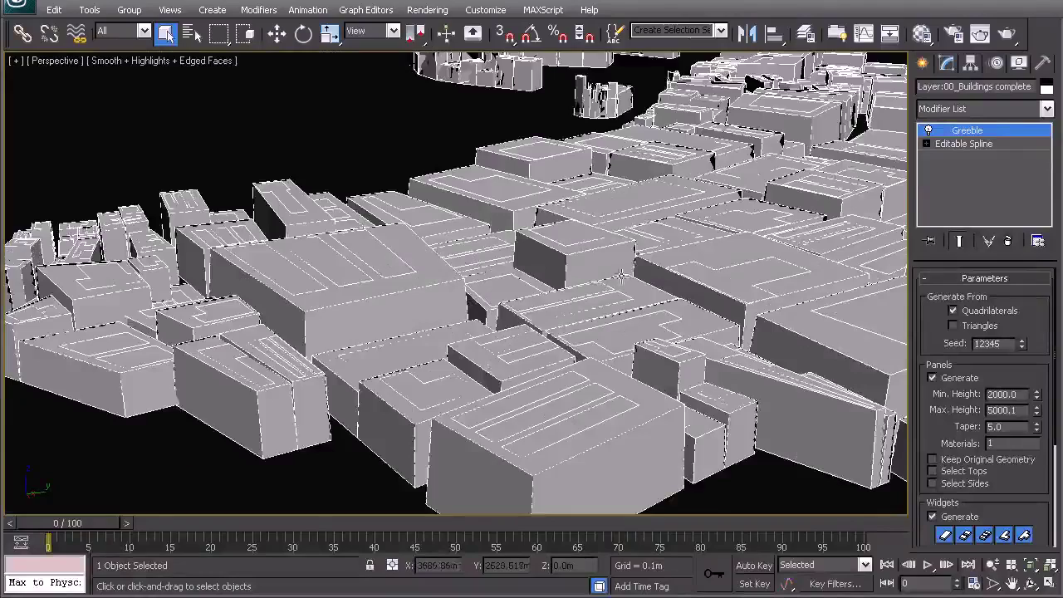
{"action": "middle_click_drag", "start_coordinate": [619, 277], "coordinate": [607, 300]}
{"action": "middle_click_drag", "start_coordinate": [493, 298], "coordinate": [577, 240], "text": "alt"}
{"action": "scroll", "coordinate": [510, 322], "scroll_direction": "up", "scroll_amount": 5}
{"action": "middle_click_drag", "start_coordinate": [508, 315], "coordinate": [525, 329], "text": "alt"}
{"action": "middle_click_drag", "start_coordinate": [592, 343], "coordinate": [568, 316]}
{"action": "key", "text": "F3"}
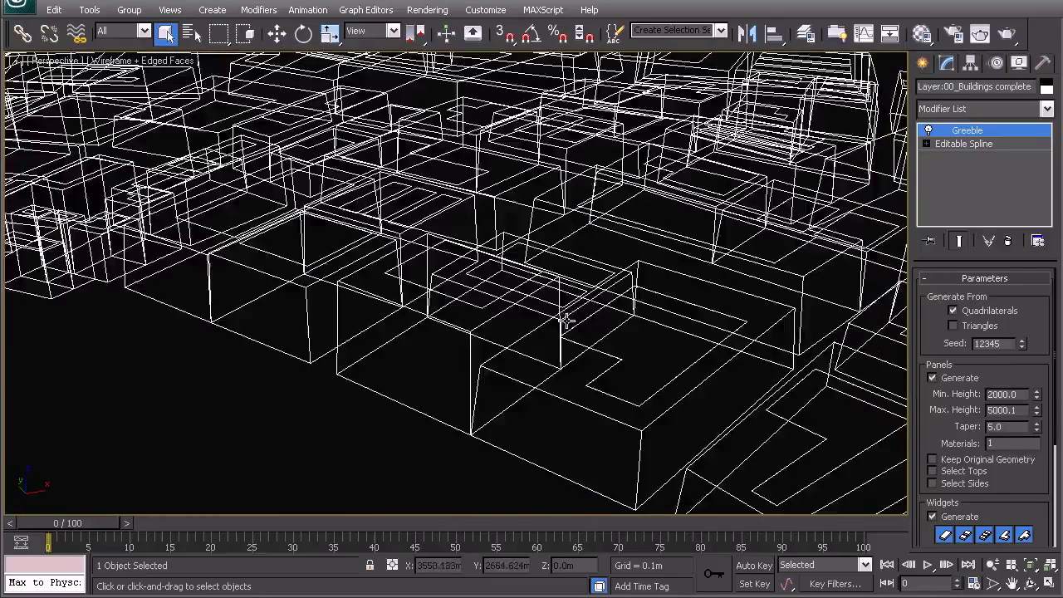
{"action": "key", "text": "F3"}
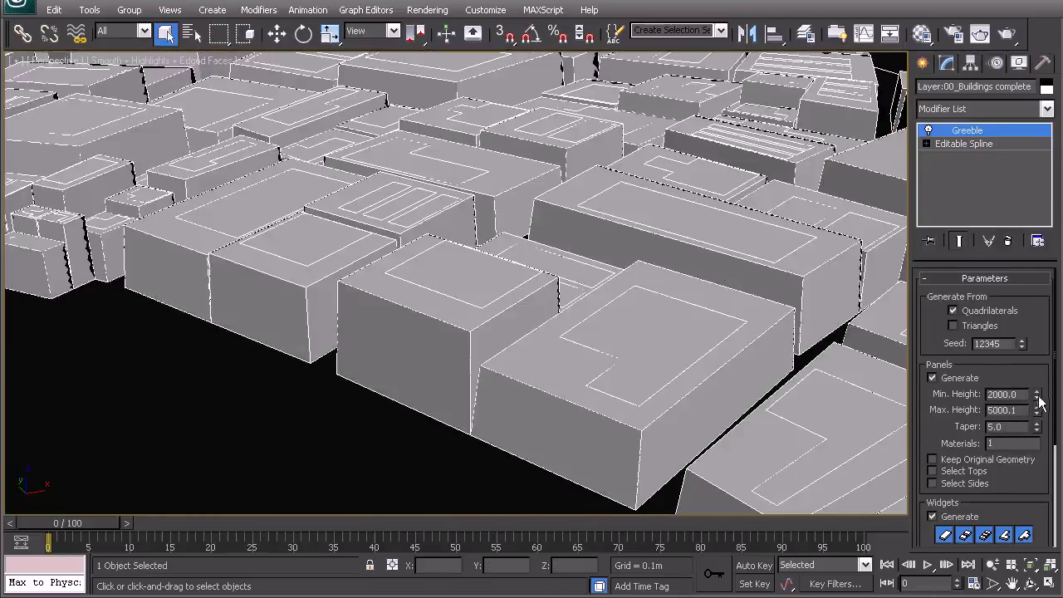
Set the Greeble panels' minimum height to 2053.0, maximum height to 7612.4 and taper to 0.0
{"action": "left_click_drag", "start_coordinate": [1036, 413], "coordinate": [992, 174]}
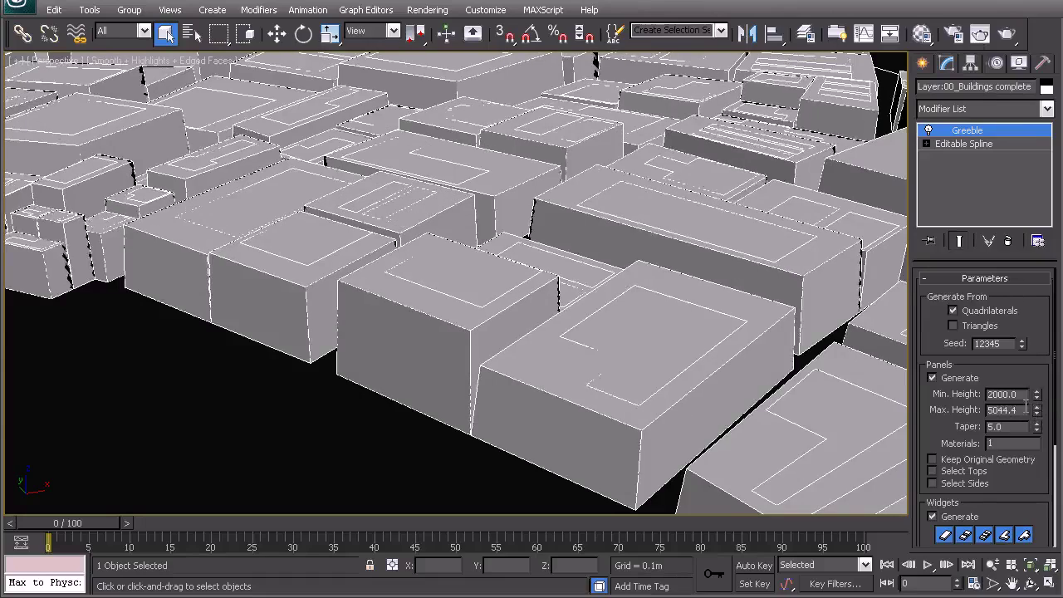
{"action": "left_click_drag", "start_coordinate": [1037, 413], "coordinate": [1037, 341]}
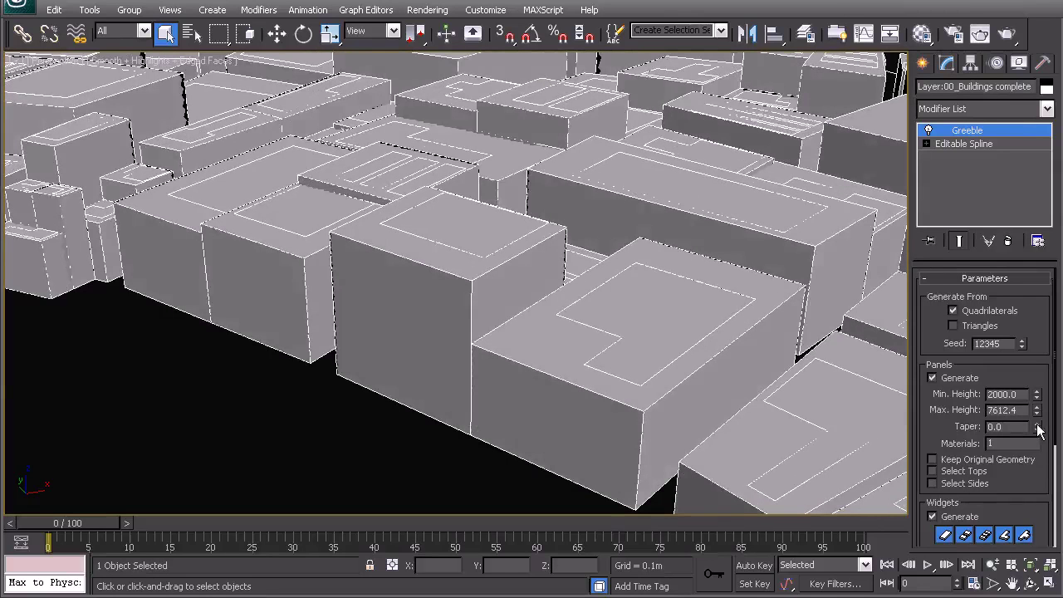
{"action": "left_click_drag", "start_coordinate": [1040, 389], "coordinate": [1039, 382]}
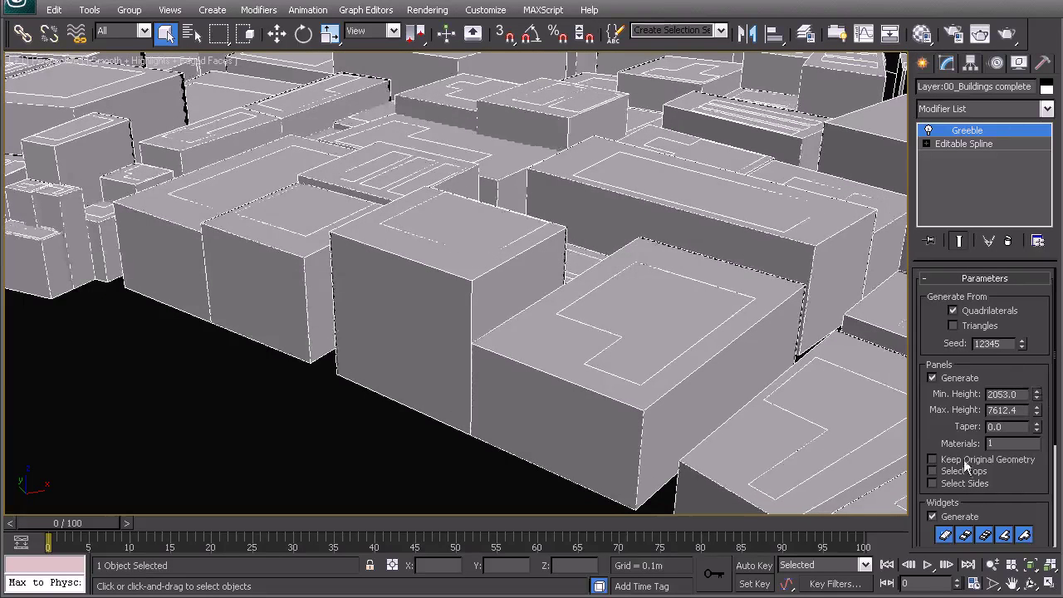
Set the rooftop widgets' maximum size to 100.0 and maximum height to 1000.0 in the Greeble modifier
{"action": "scroll", "coordinate": [1021, 440], "scroll_direction": "down", "scroll_amount": 5}
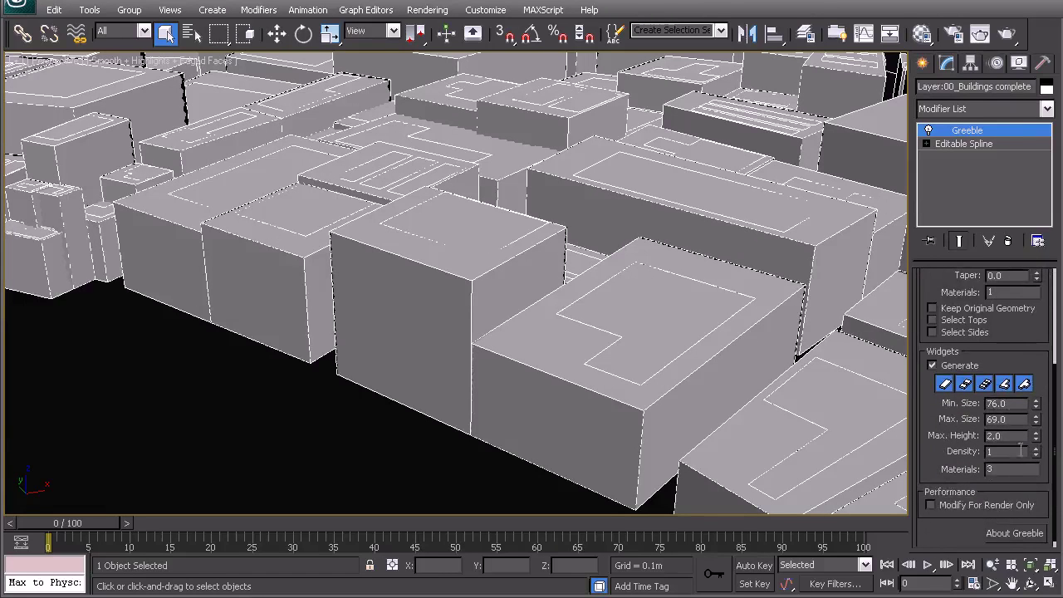
{"action": "left_click_drag", "start_coordinate": [1036, 421], "coordinate": [1036, 410]}
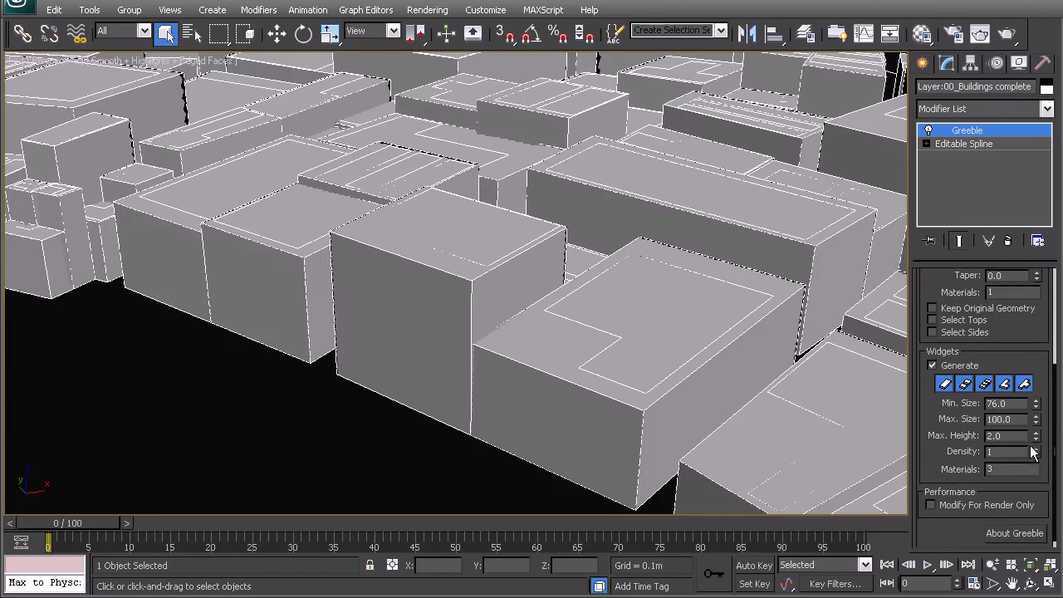
{"action": "scroll", "coordinate": [1038, 436], "scroll_direction": "down", "scroll_amount": 1}
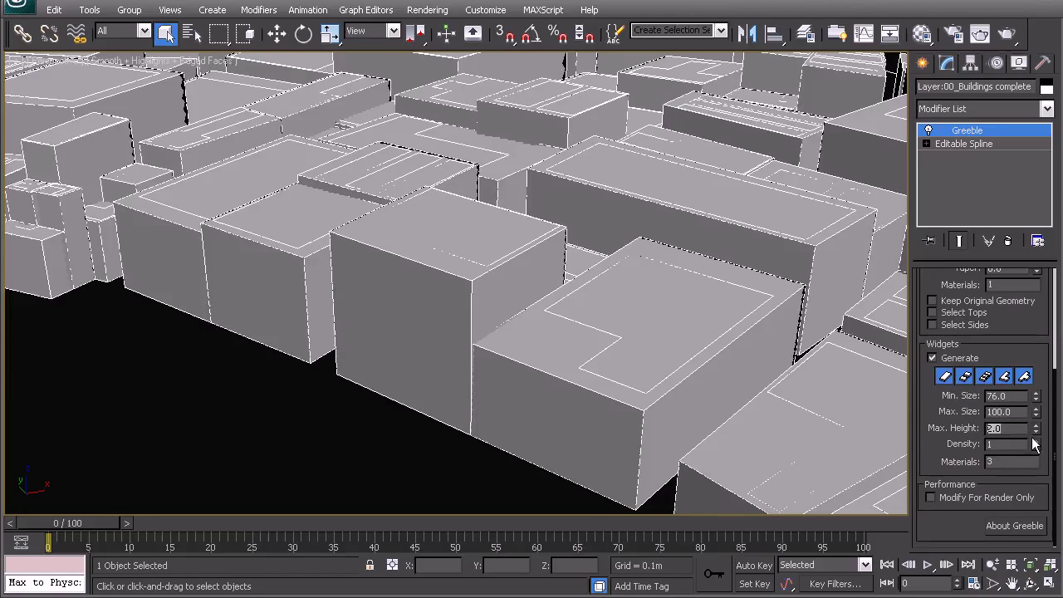
{"action": "type", "text": "1000"}
{"action": "key", "text": "Return"}
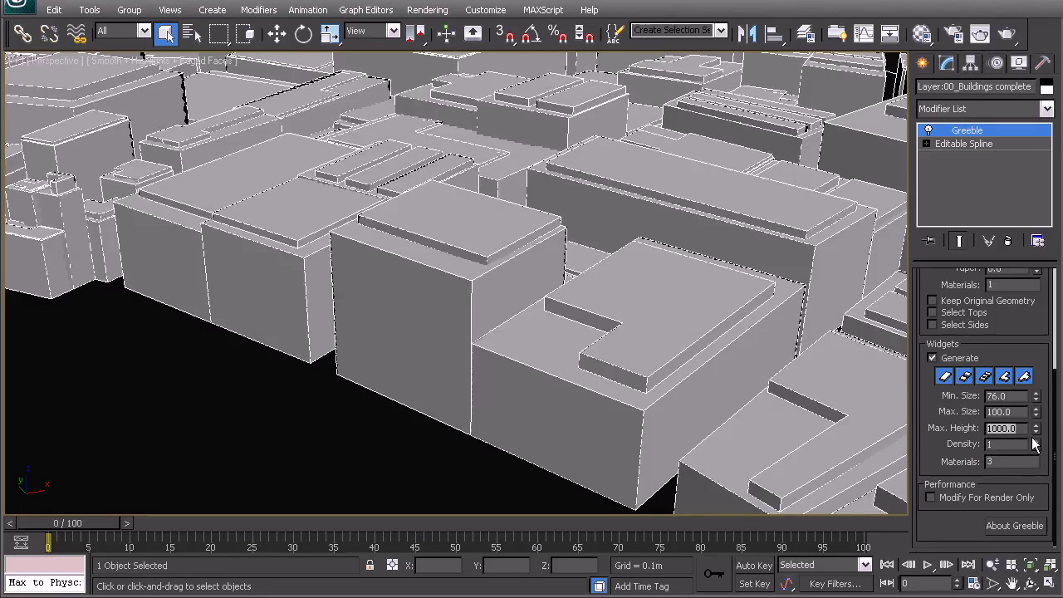
Check the raised rooftops across the wider city from above and deselect the buildings
{"action": "middle_click_drag", "start_coordinate": [656, 337], "coordinate": [694, 353]}
{"action": "scroll", "coordinate": [607, 302], "scroll_direction": "down", "scroll_amount": 3}
{"action": "middle_click_drag", "start_coordinate": [478, 276], "coordinate": [623, 284]}
{"action": "scroll", "coordinate": [498, 295], "scroll_direction": "down", "scroll_amount": 3}
{"action": "middle_click_drag", "start_coordinate": [320, 337], "coordinate": [463, 345]}
{"action": "scroll", "coordinate": [432, 337], "scroll_direction": "up", "scroll_amount": 3}
{"action": "middle_click_drag", "start_coordinate": [452, 353], "coordinate": [493, 370], "text": "alt"}
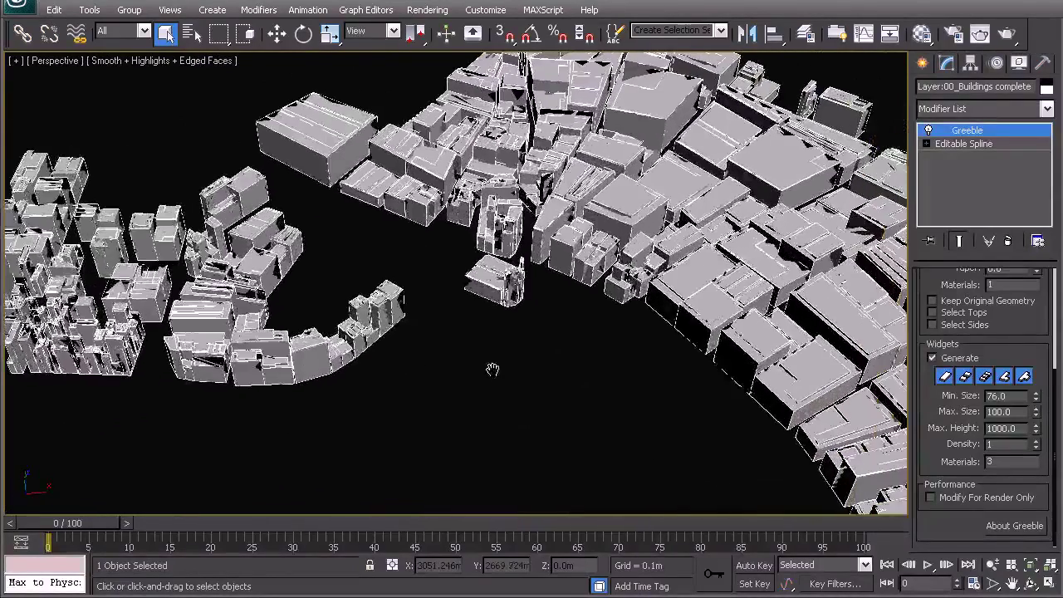
{"action": "left_click", "coordinate": [517, 391]}
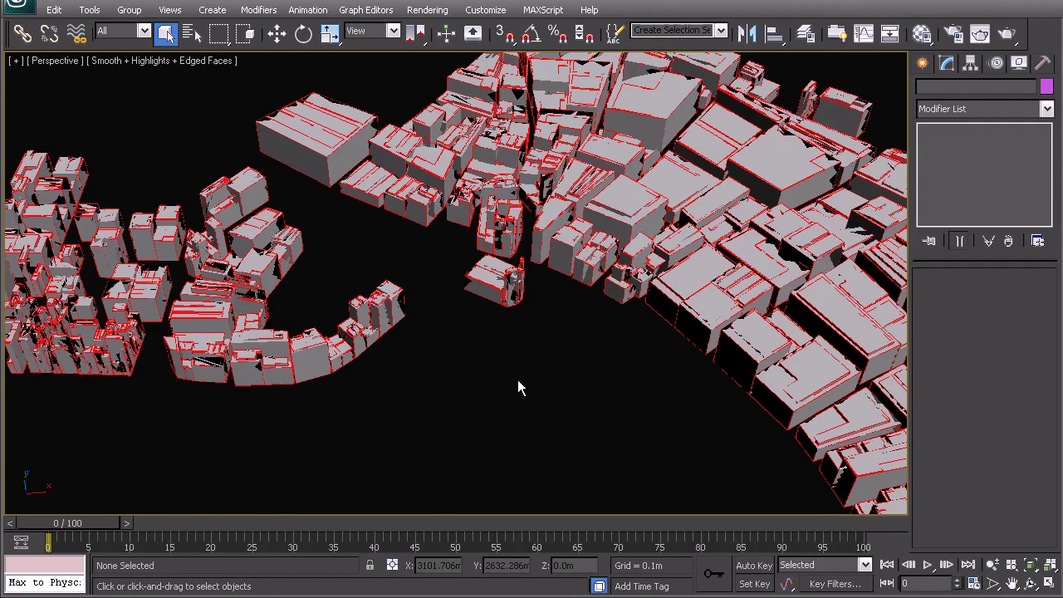
Examine the overall skyline and the varied building heights along the curved waterfront from several angles
{"action": "middle_click_drag", "start_coordinate": [486, 349], "coordinate": [418, 321], "text": "alt"}
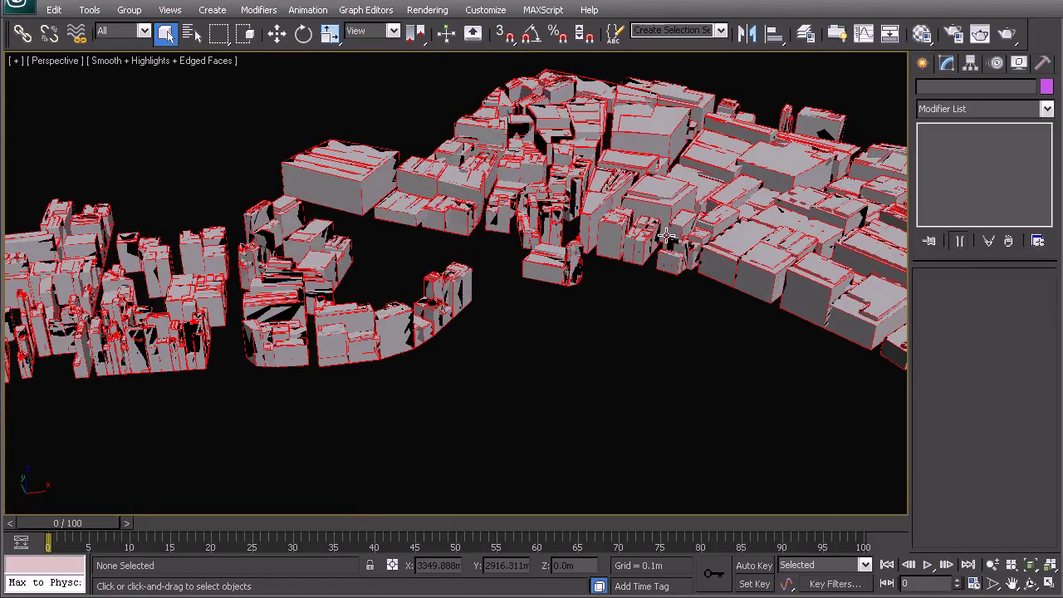
{"action": "middle_click_drag", "start_coordinate": [369, 324], "coordinate": [273, 335], "text": "alt"}
{"action": "middle_click_drag", "start_coordinate": [563, 412], "coordinate": [418, 410]}
{"action": "middle_click_drag", "start_coordinate": [589, 330], "coordinate": [517, 335], "text": "alt"}
{"action": "middle_click_drag", "start_coordinate": [391, 339], "coordinate": [471, 362], "text": "alt"}
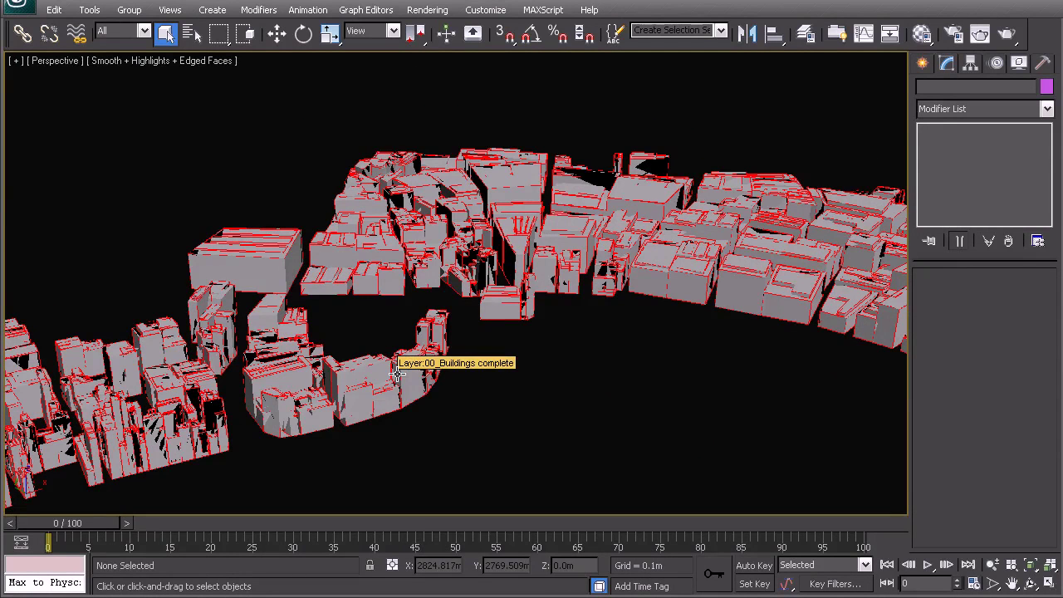
{"action": "mouse_move", "coordinate": [468, 340]}
{"action": "middle_mouse_down"}
{"action": "mouse_move", "coordinate": [468, 308]}
{"action": "mouse_move", "coordinate": [456, 311]}
{"action": "mouse_move", "coordinate": [477, 340]}
{"action": "middle_mouse_up"}
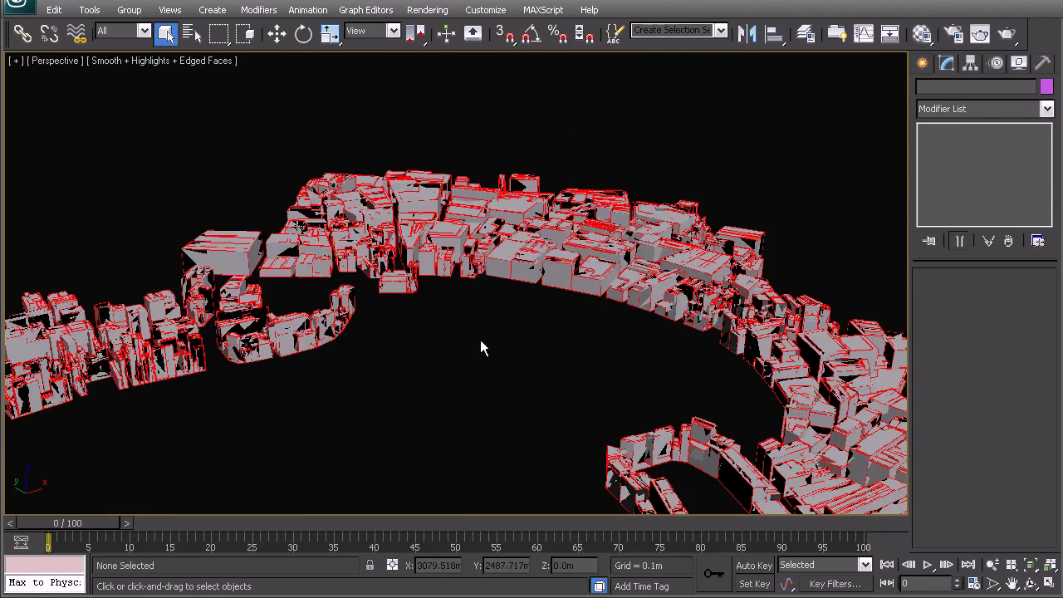
{"action": "middle_click_drag", "start_coordinate": [508, 382], "coordinate": [489, 335]}
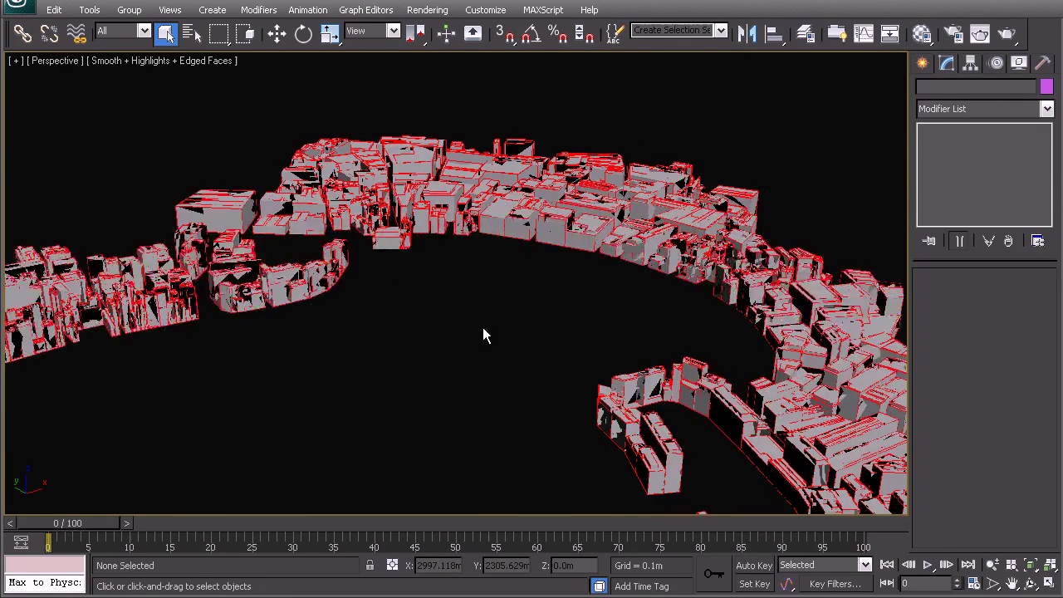